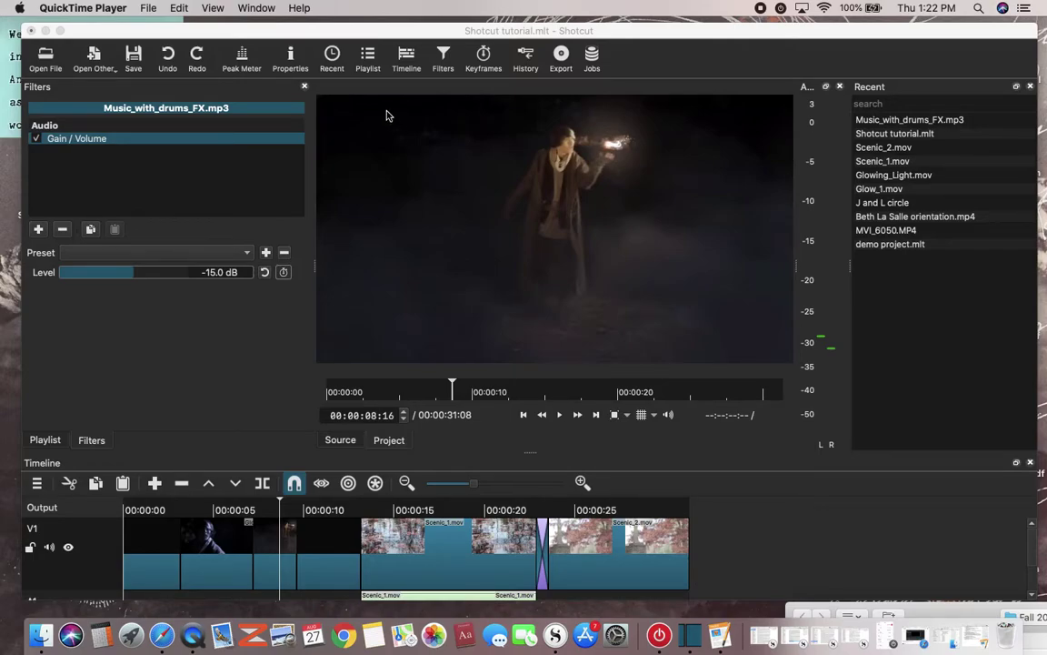
- Cancel a stray Open File dialog and bring the Shotcut window back into focus
click(150, 10)
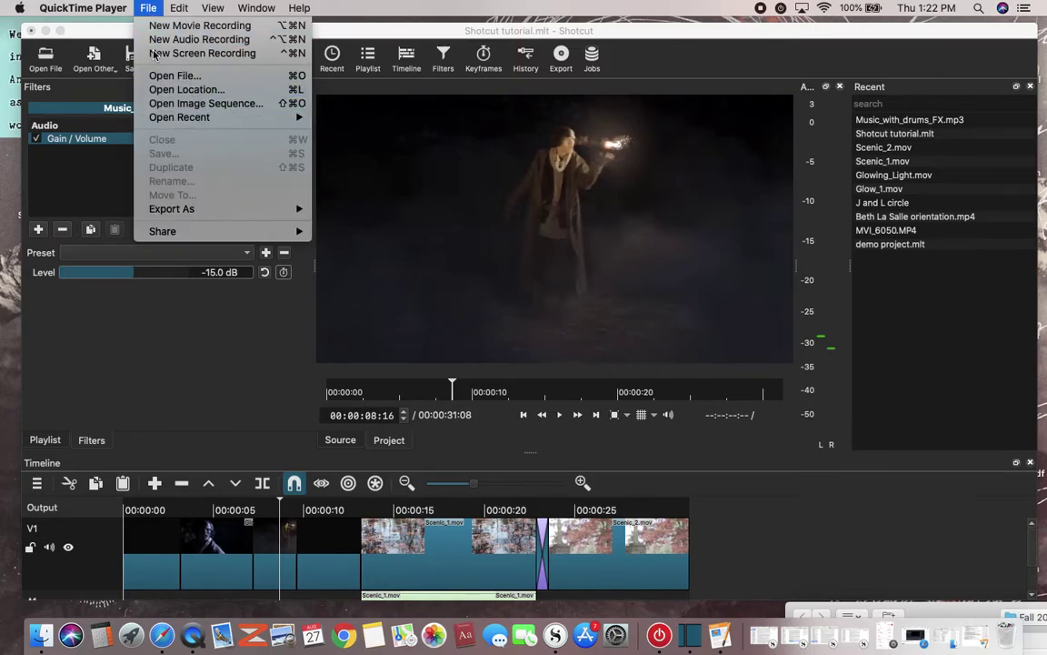
click(97, 31)
click(46, 62)
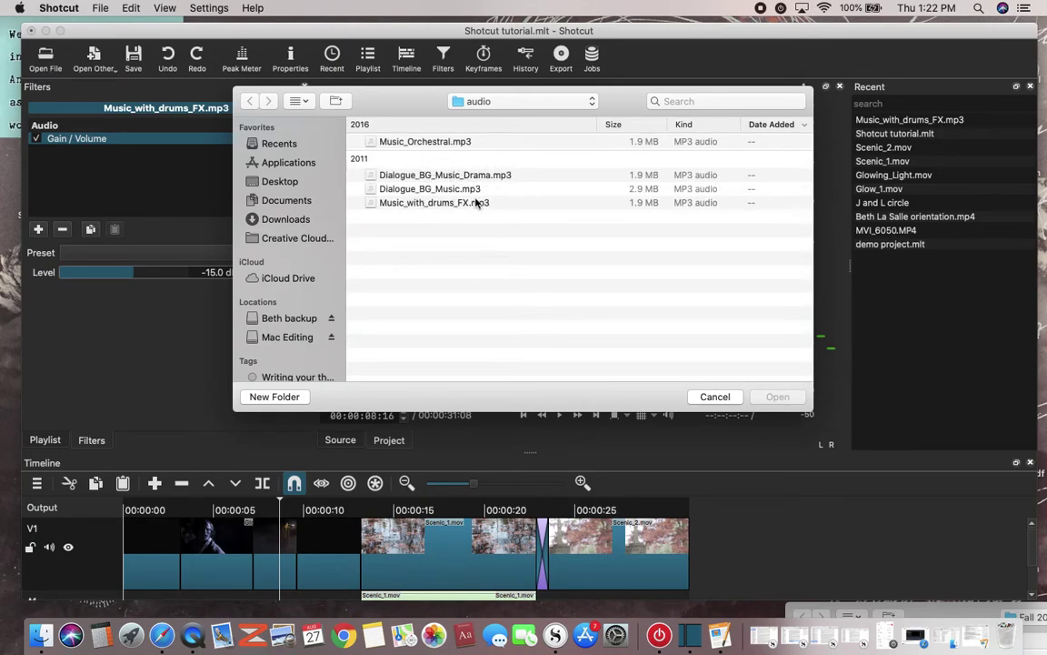
click(714, 397)
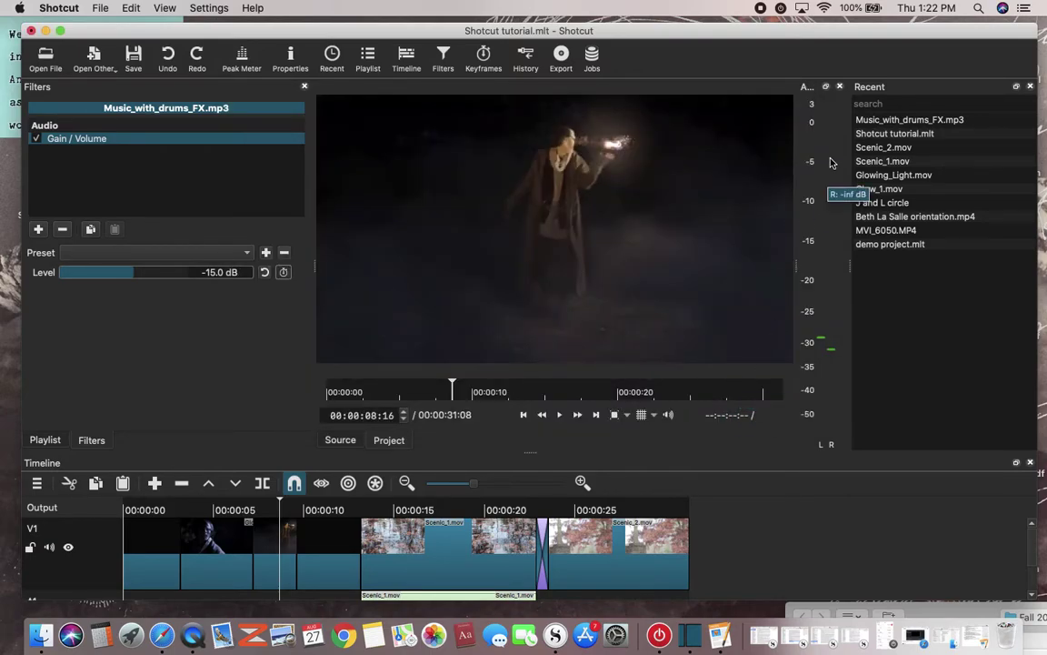
click(912, 132)
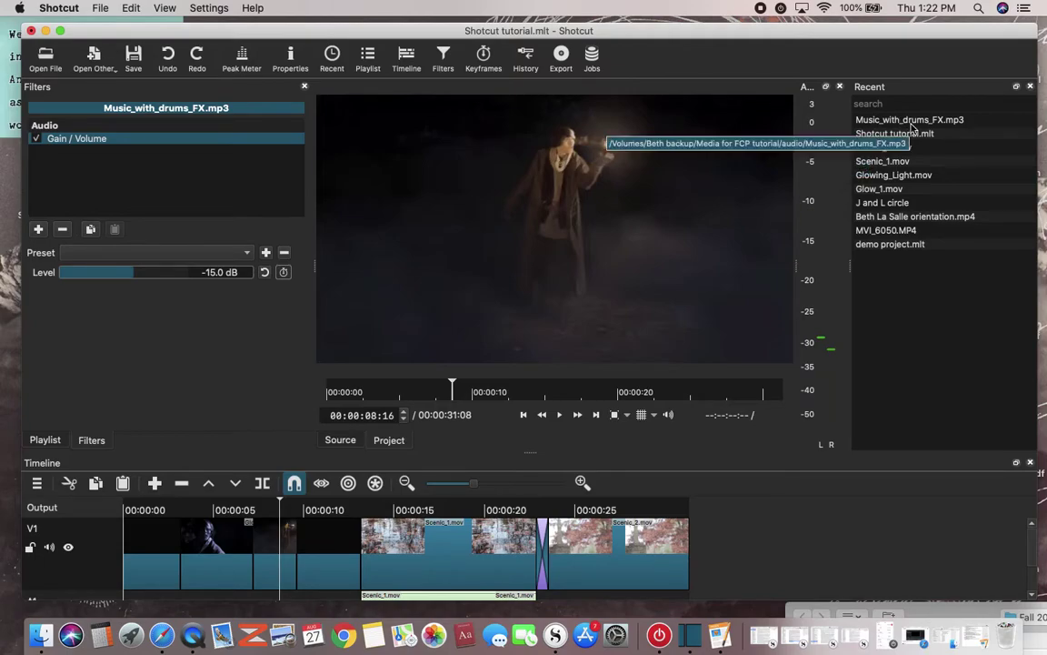
- Open Music_with_drums_FX.mp3 and drop it into the Playlist as the fourth entry
click(365, 58)
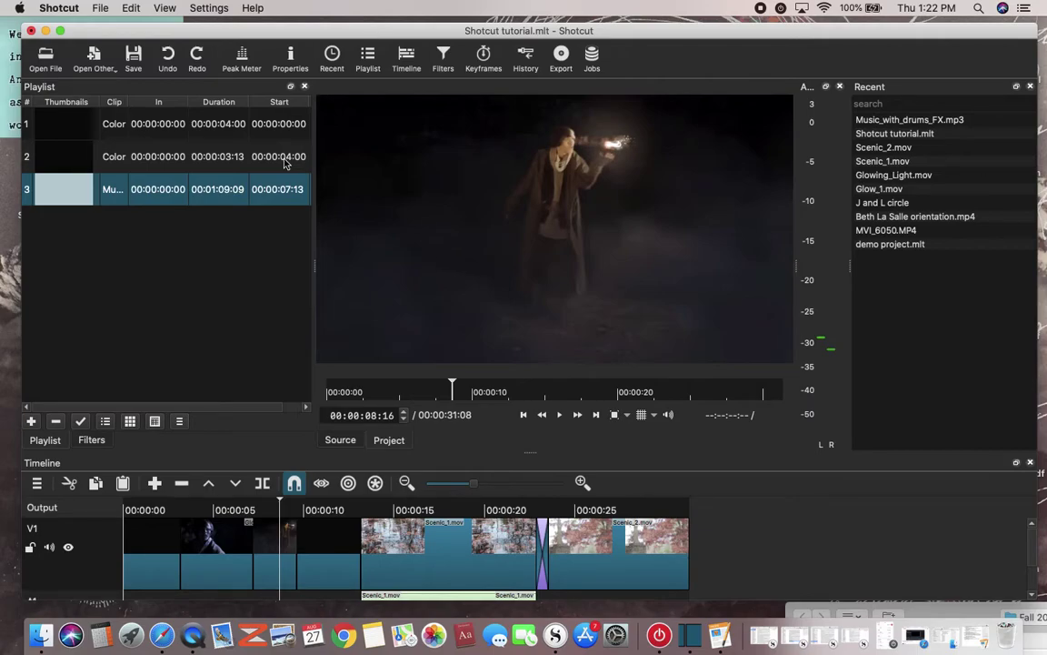
click(53, 67)
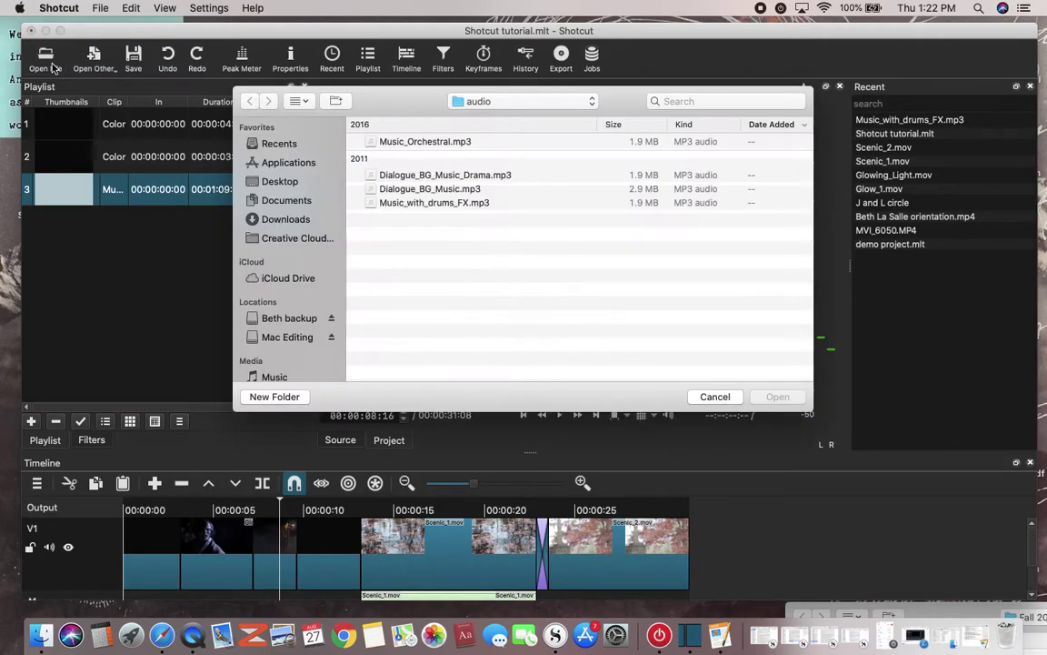
click(409, 203)
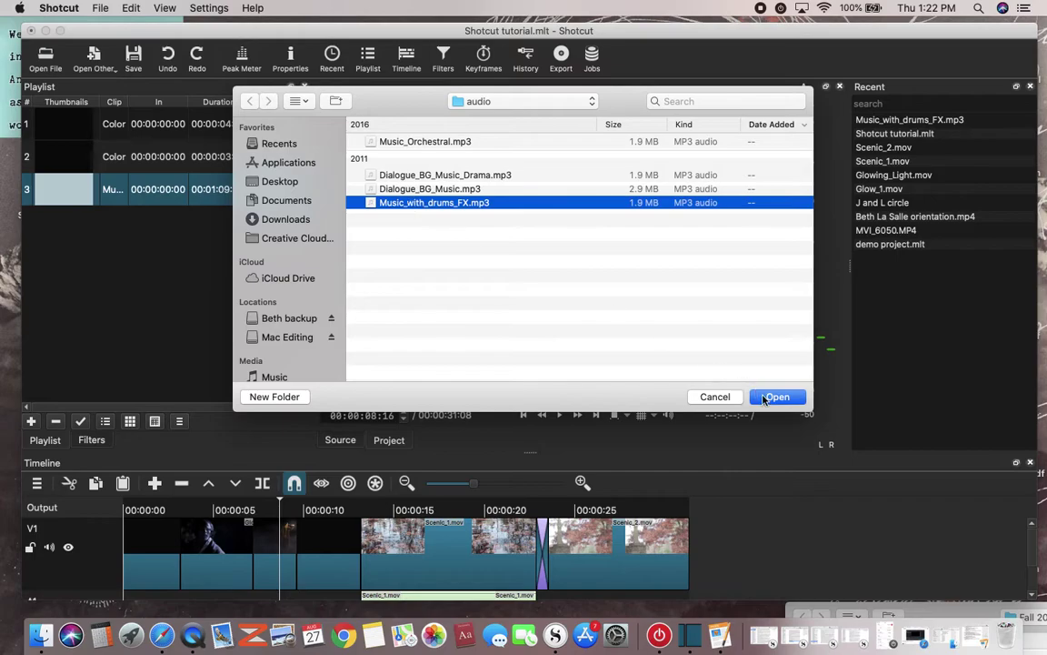
key(Return)
drag(575, 327, 121, 248)
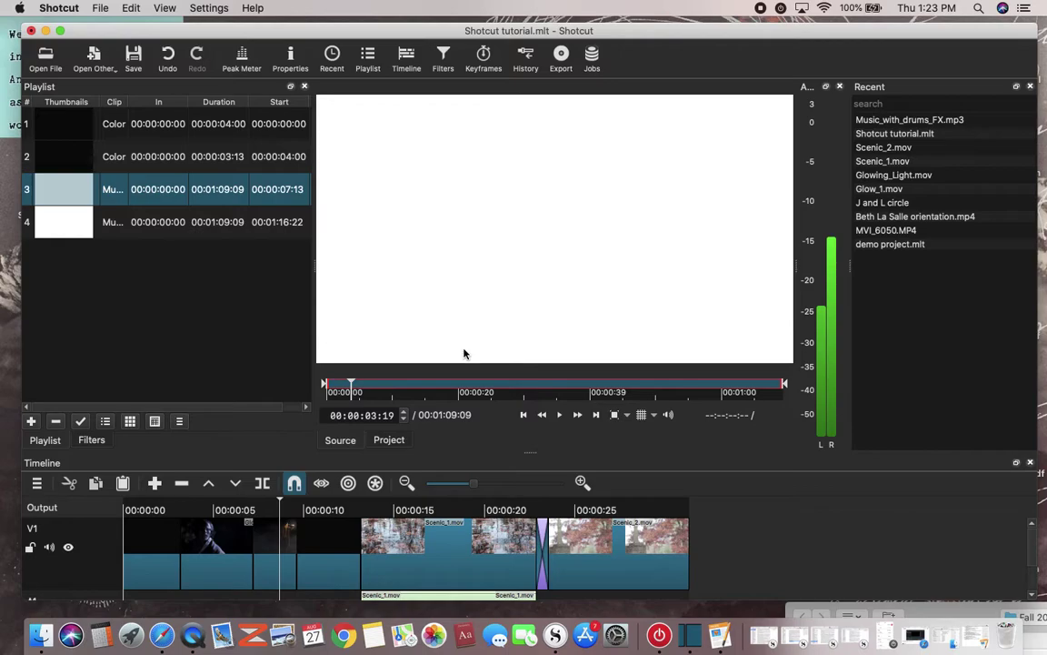
- Load playlist row 3 in the Source viewer and set its out point at 00:00:30:00
click(678, 506)
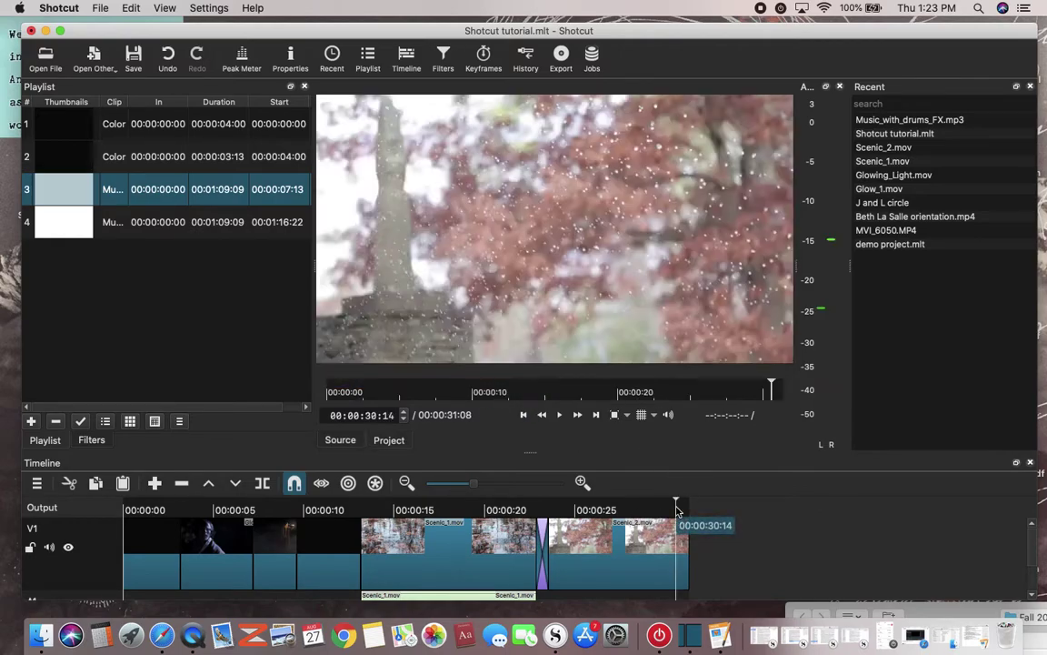
drag(678, 506, 691, 503)
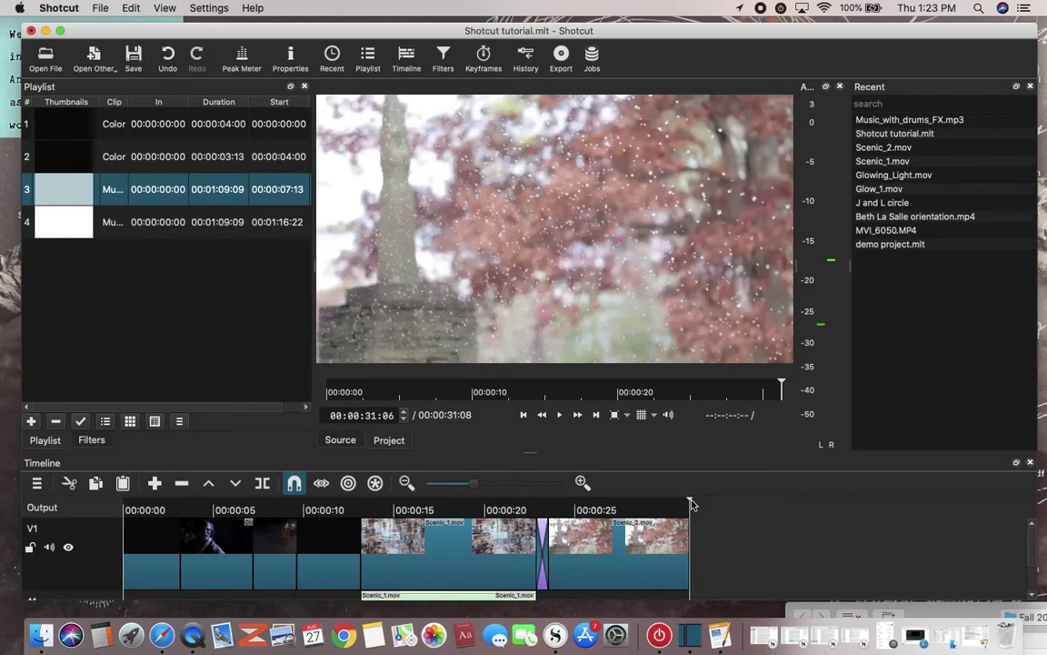
click(380, 389)
drag(380, 386, 653, 393)
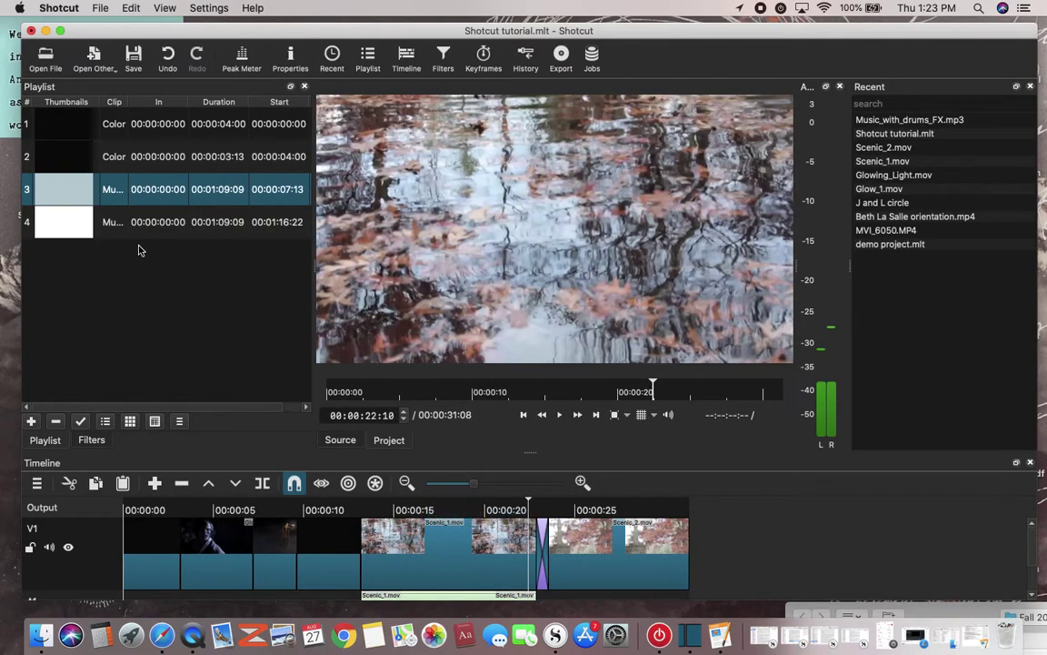
double_click(109, 192)
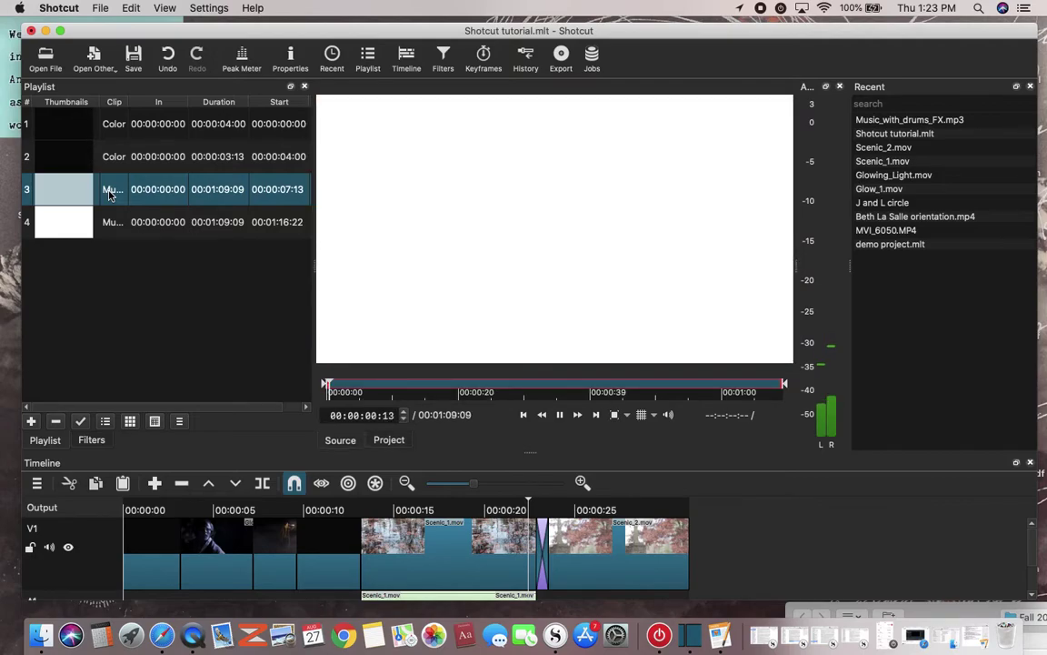
key(space)
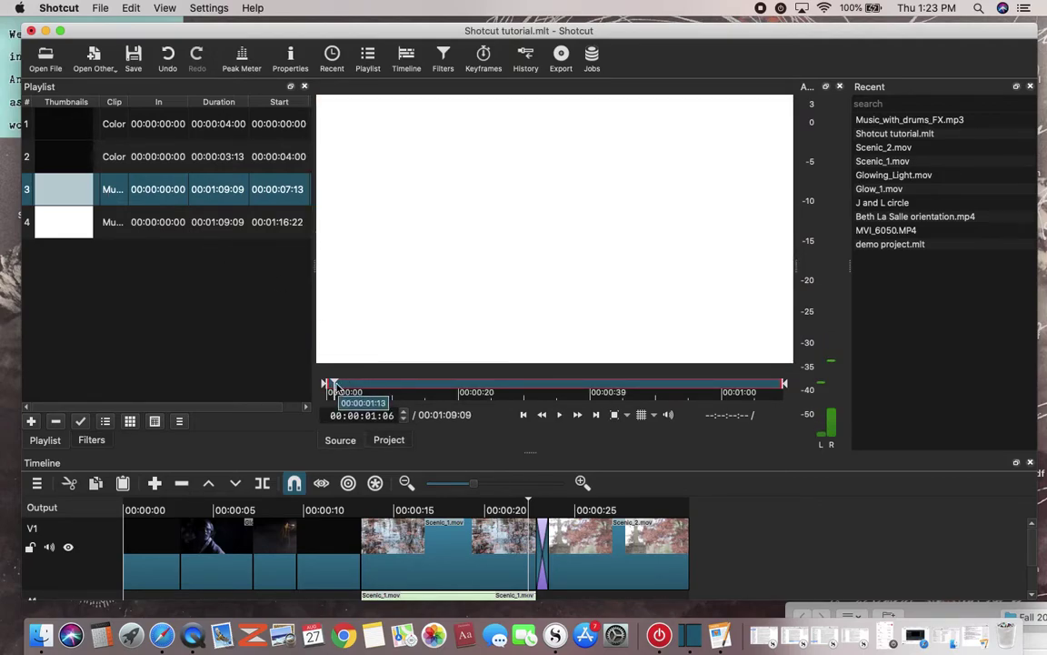
drag(333, 385, 524, 394)
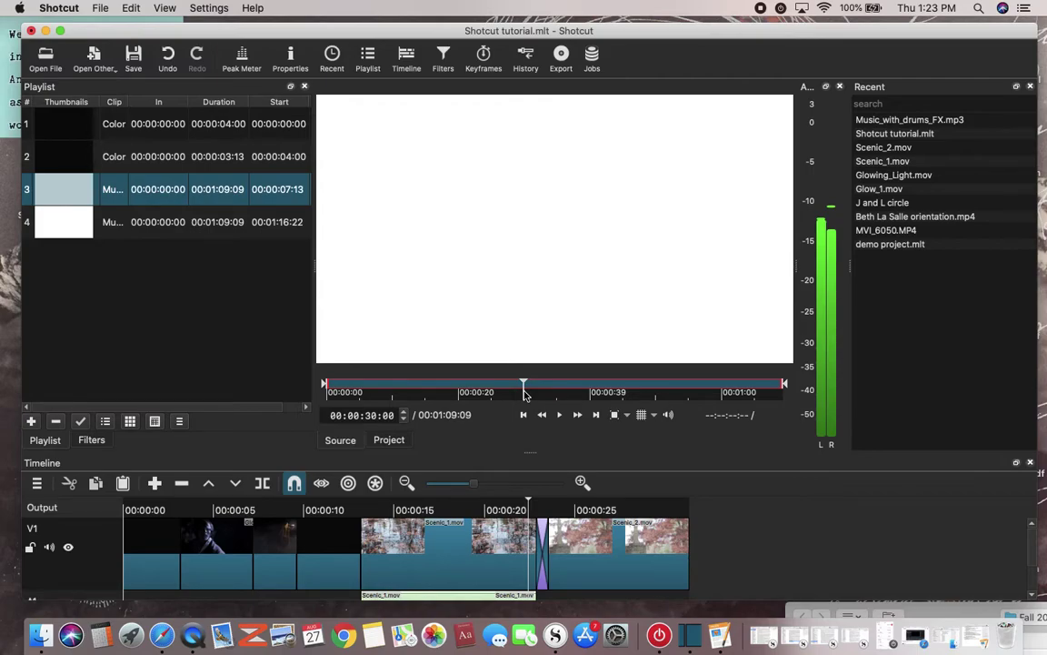
key(o)
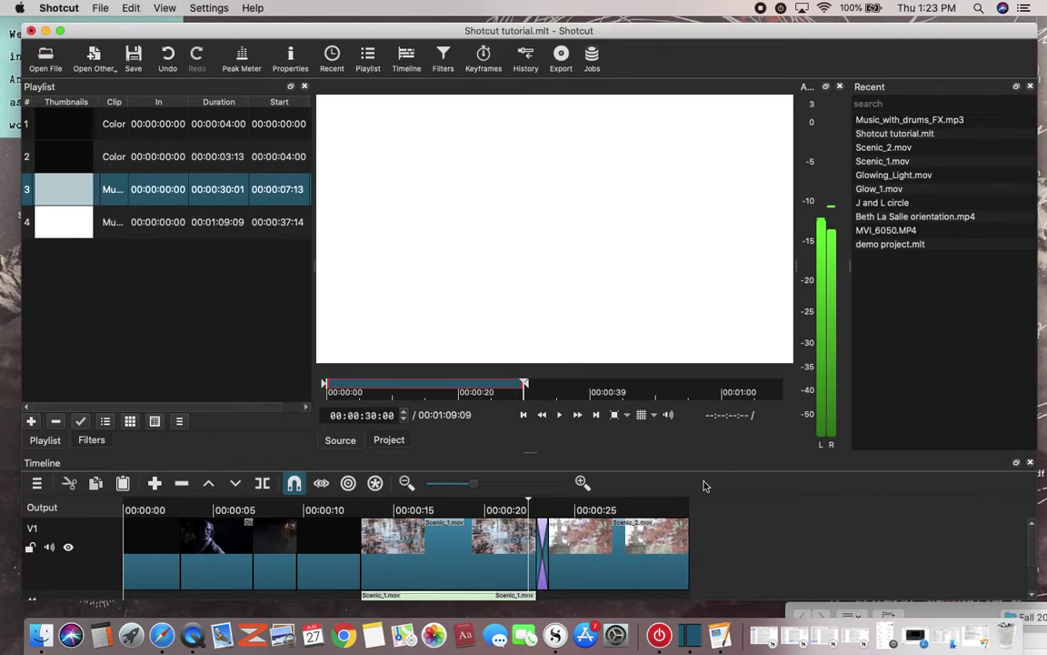
- Use Add Audio Track from the track-header context menu to create A2 below A1
scroll(758, 510, down, 3)
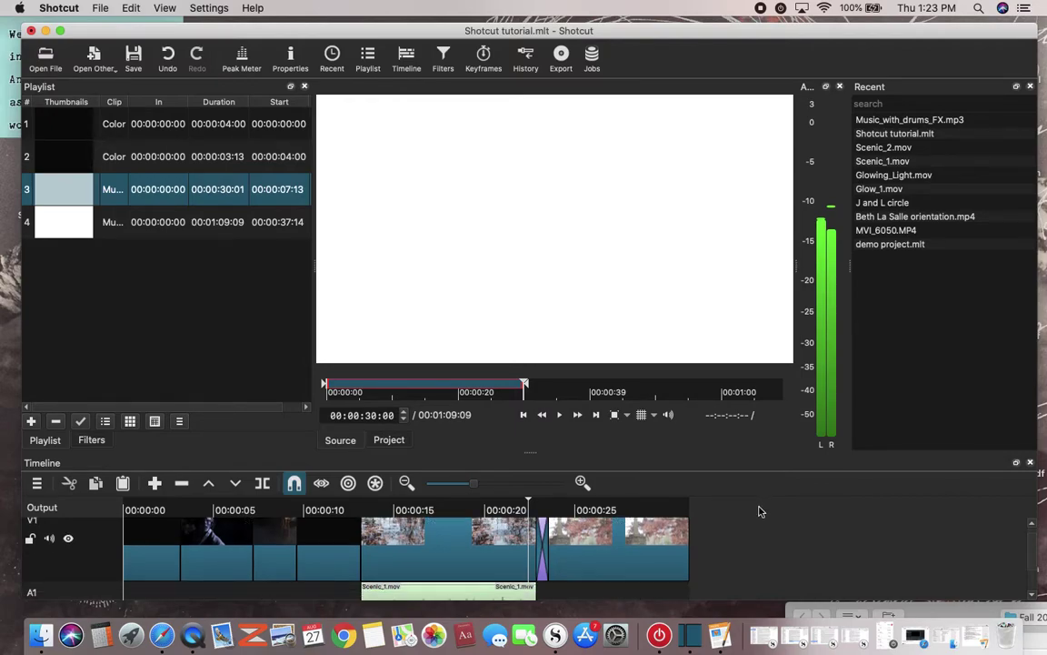
scroll(760, 512, down, 2)
scroll(760, 512, up, 3)
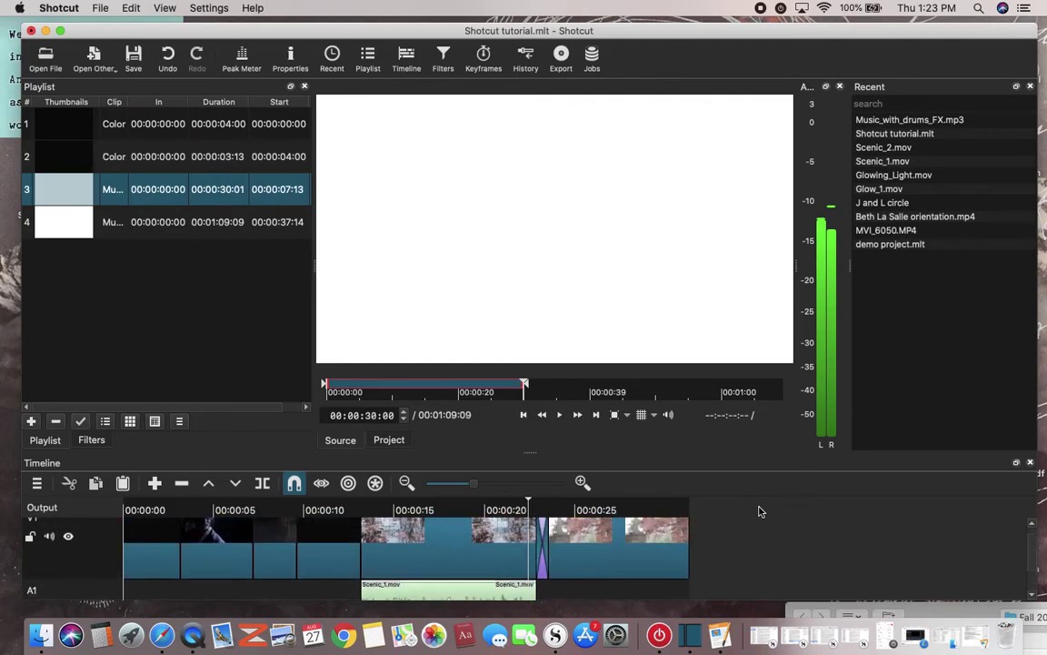
scroll(760, 512, down, 3)
scroll(760, 512, up, 1)
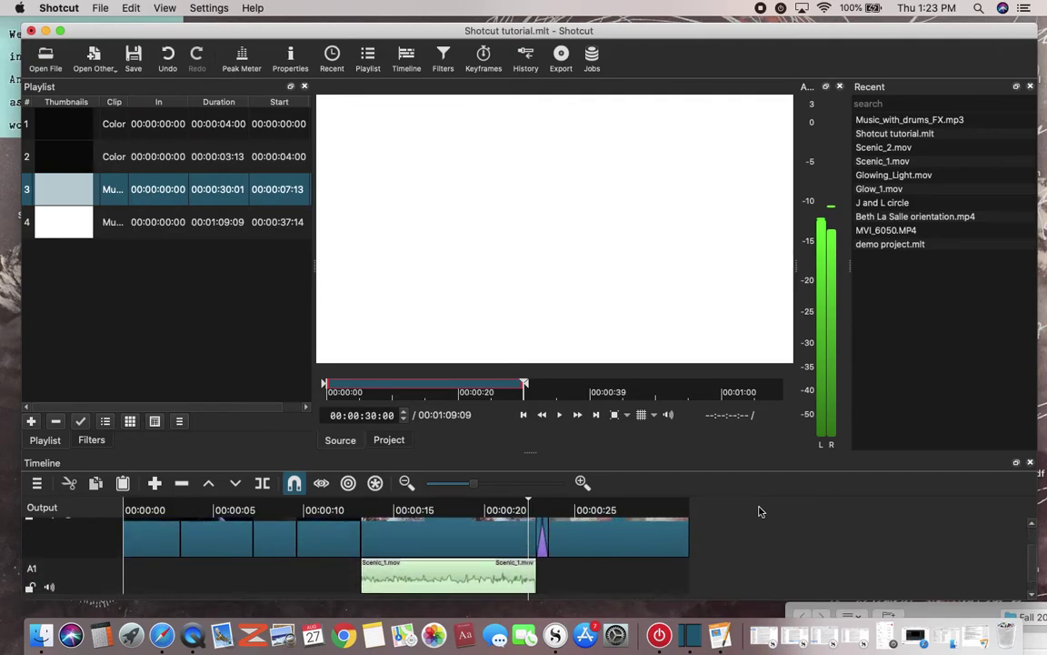
scroll(760, 510, down, 1)
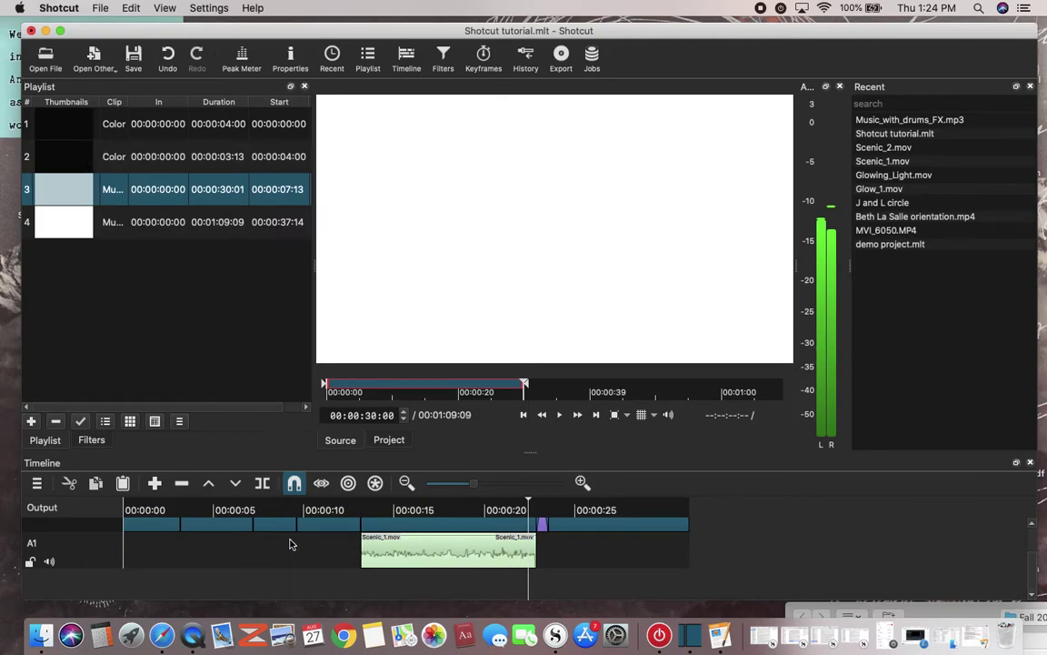
right_click(34, 496)
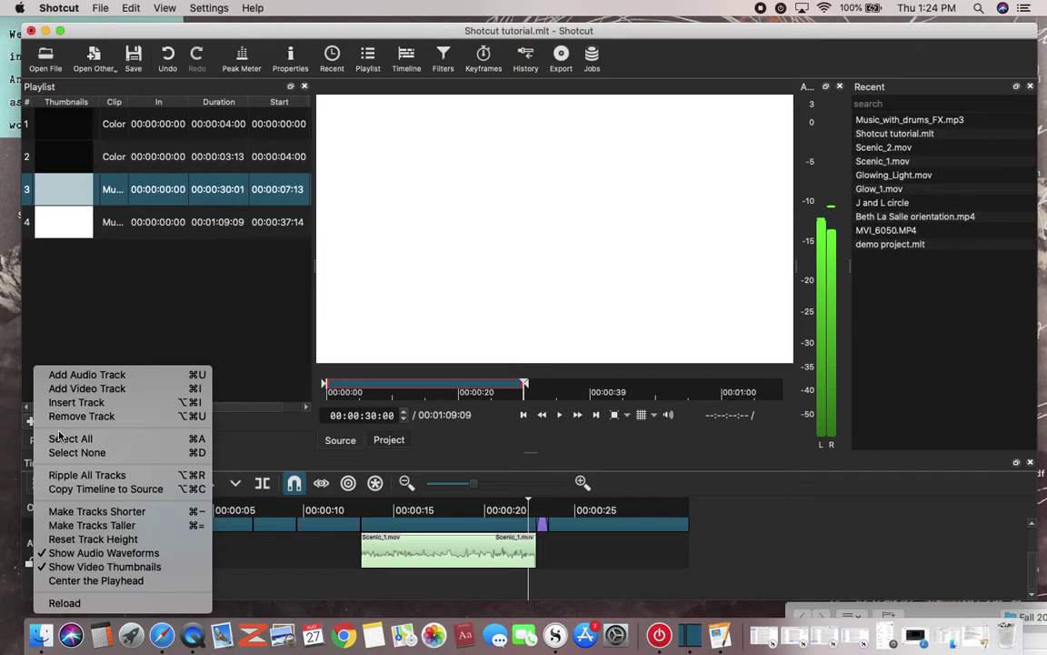
click(57, 375)
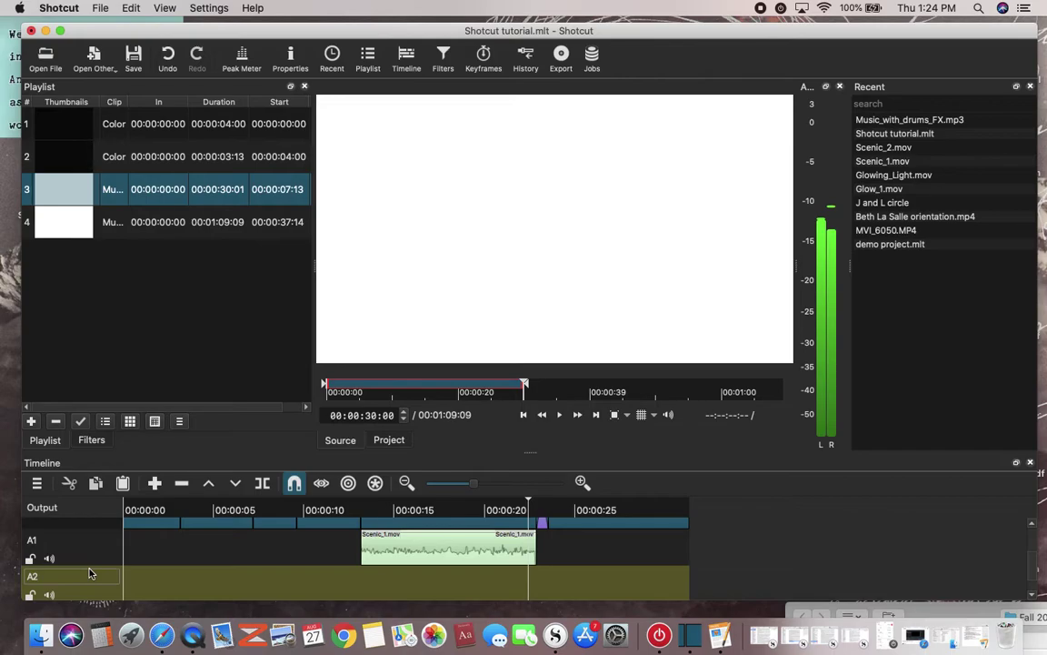
- Shrink the track heights and raise the timeline splitter so V1, A1 and A2 fit
scroll(100, 577, up, 3)
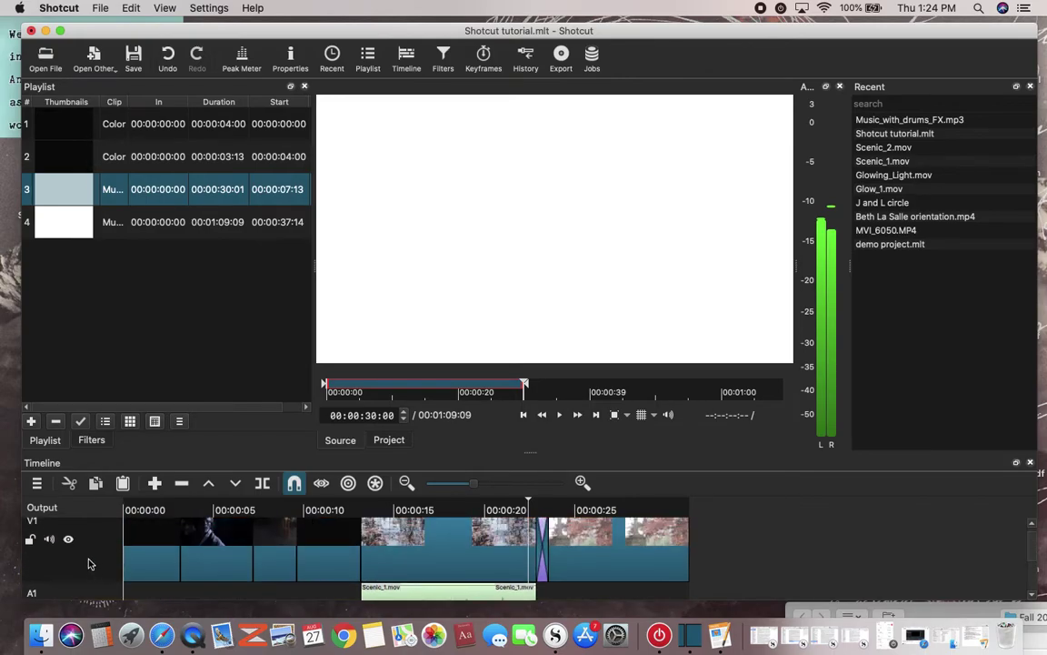
click(37, 484)
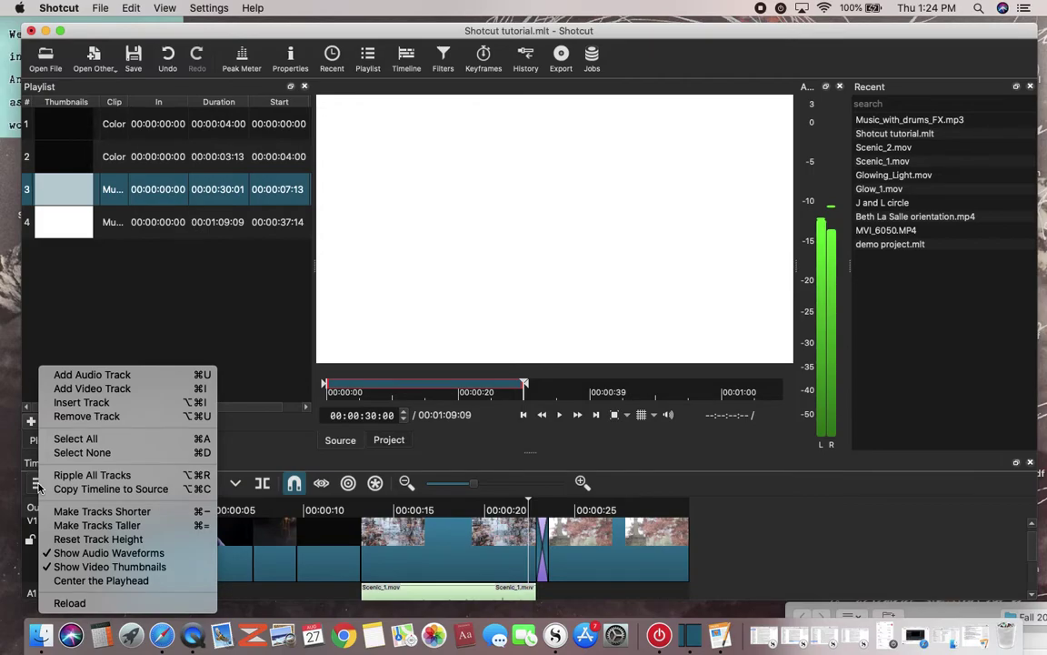
click(82, 512)
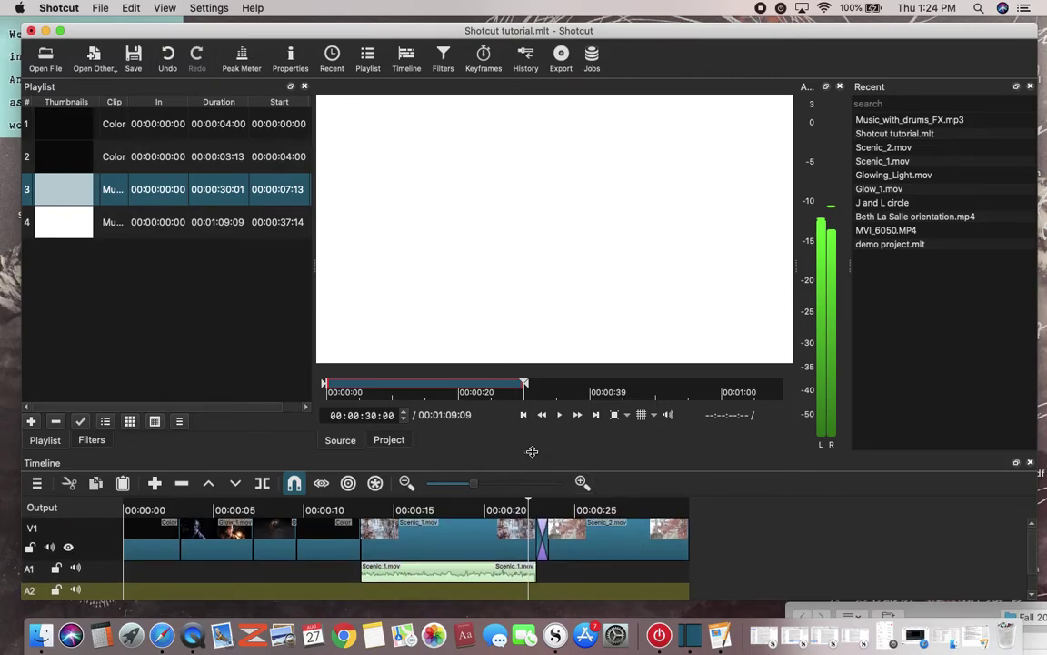
drag(533, 451, 527, 382)
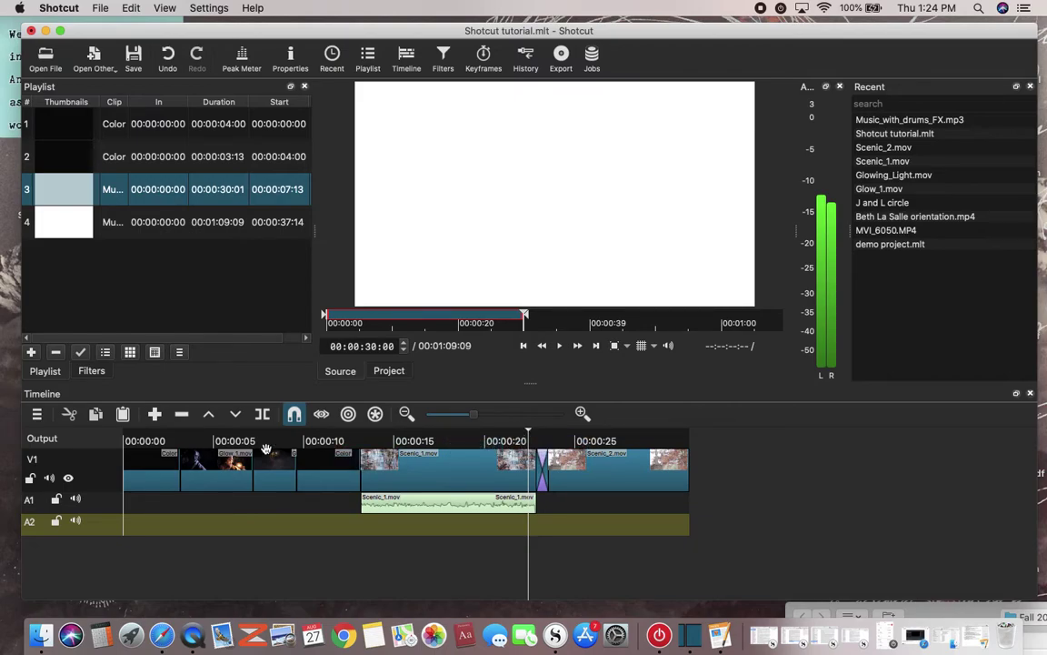
- Drag the 30-second music clip from playlist row 3 onto A2 at 00:00:00, then play it back
click(136, 443)
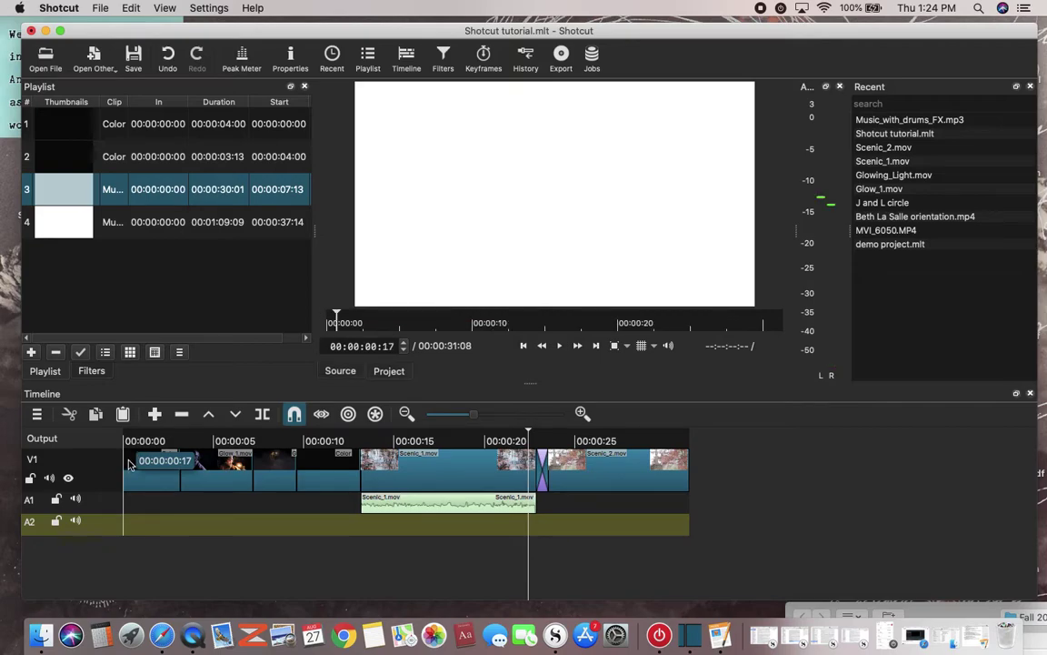
drag(135, 433, 119, 437)
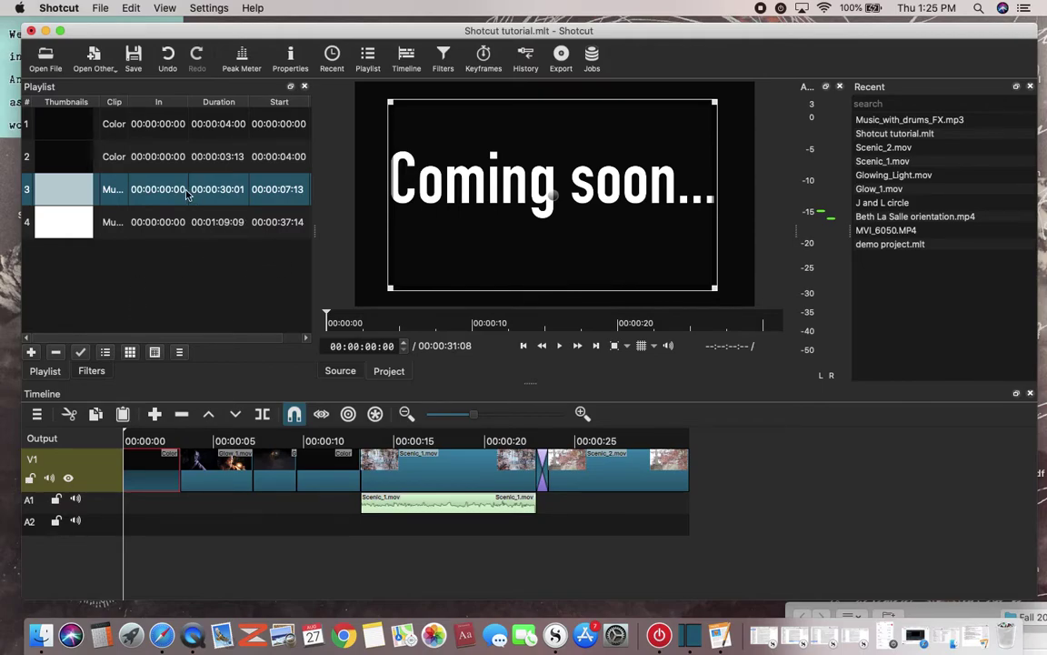
click(193, 229)
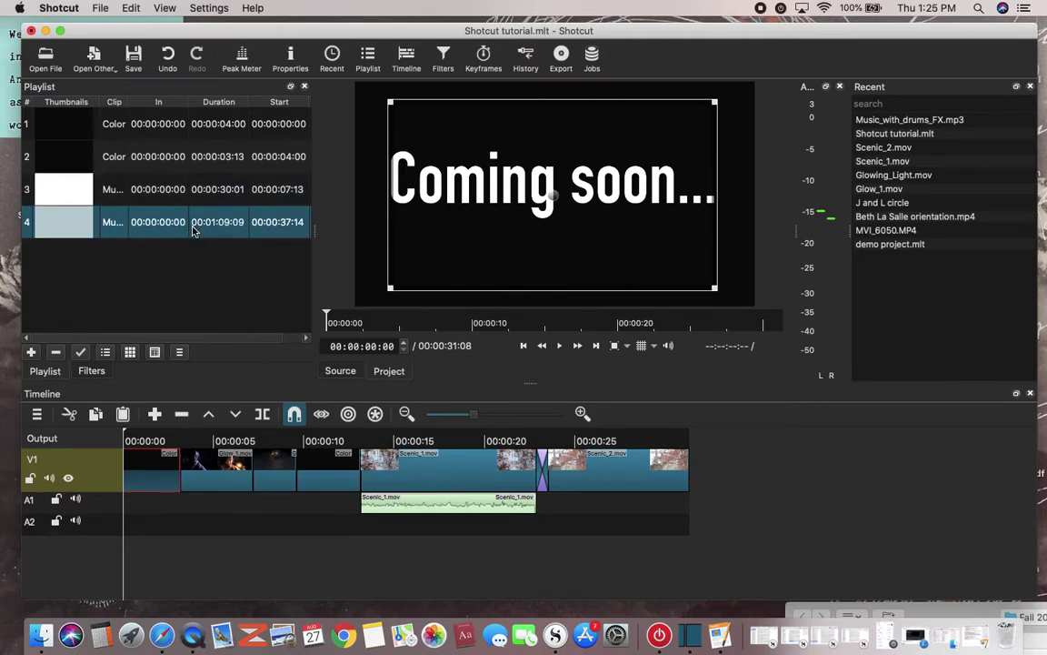
click(167, 203)
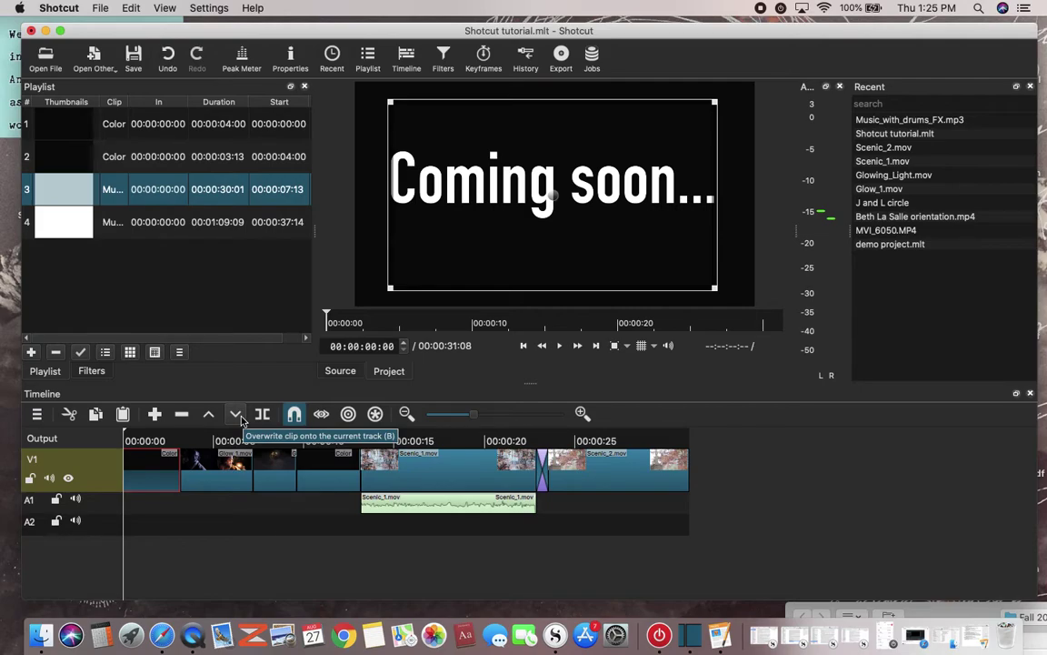
click(114, 533)
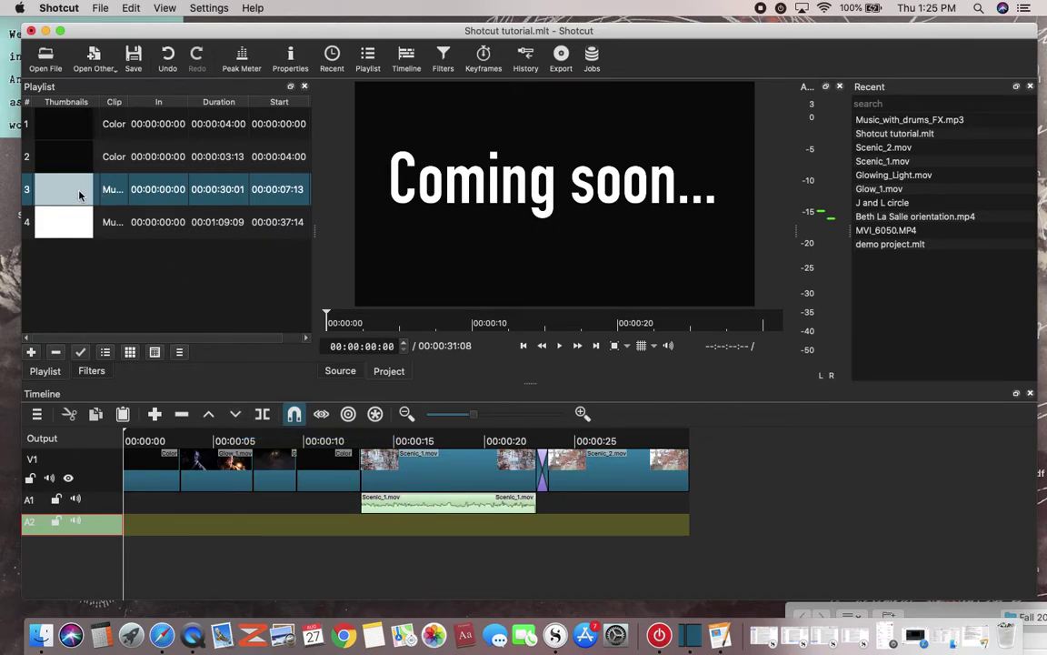
drag(79, 195, 143, 530)
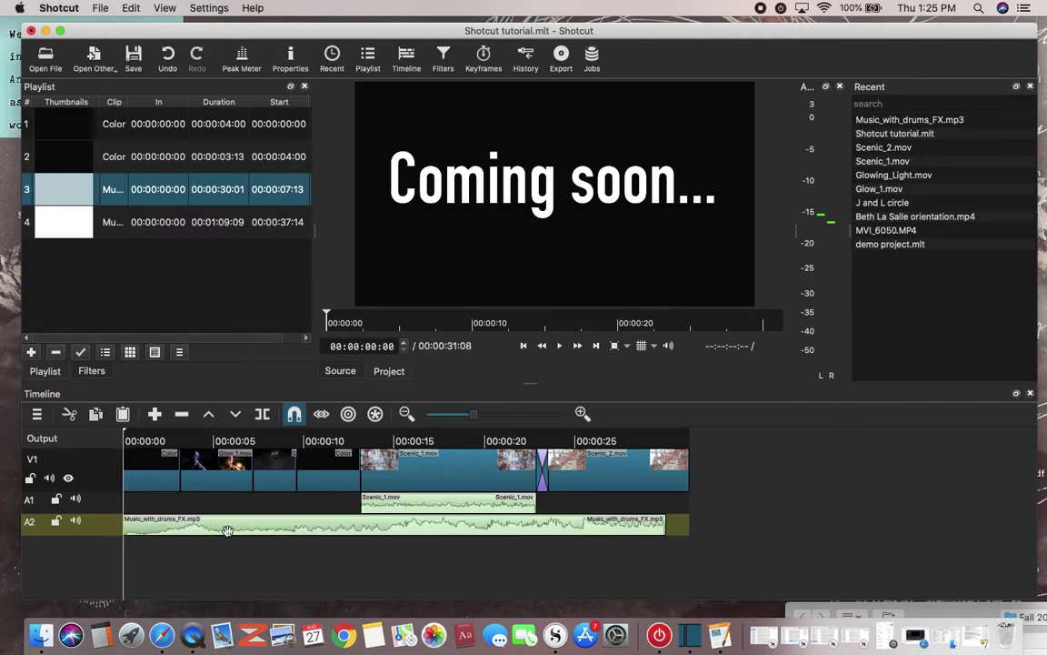
key(space)
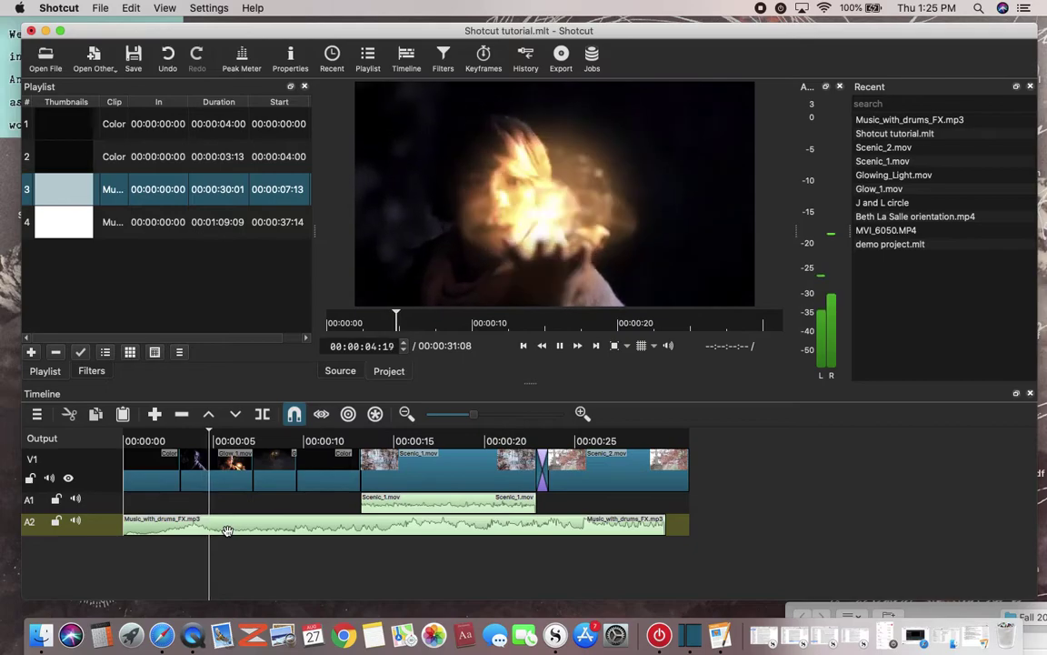
key(space)
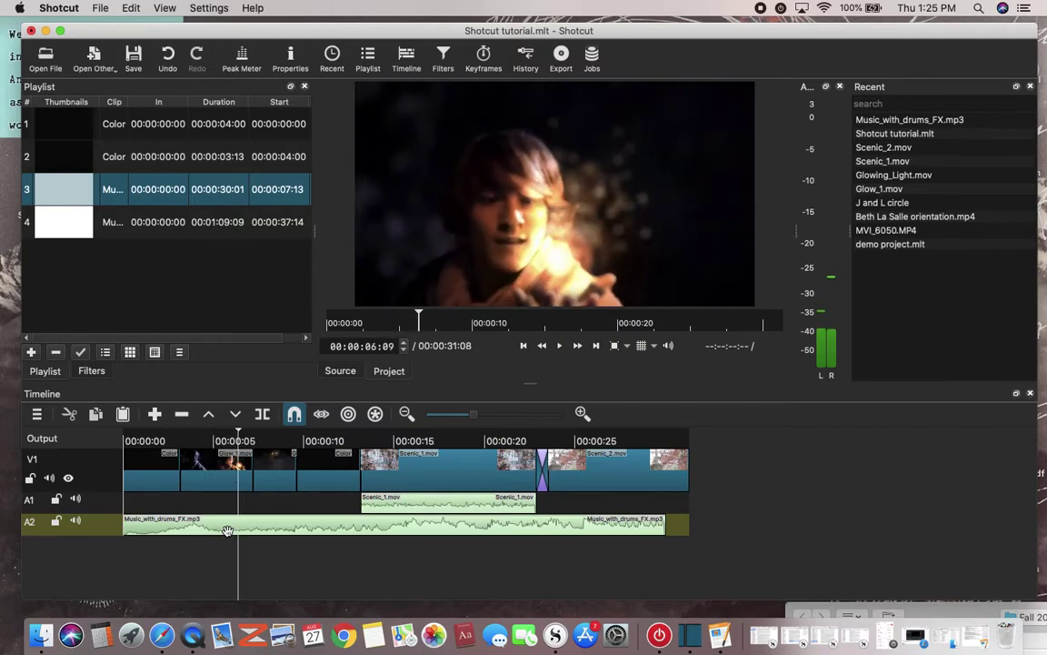
- Add an Audio > Gain / Volume filter to the A2 music clip with Level 5.8 dB
click(228, 530)
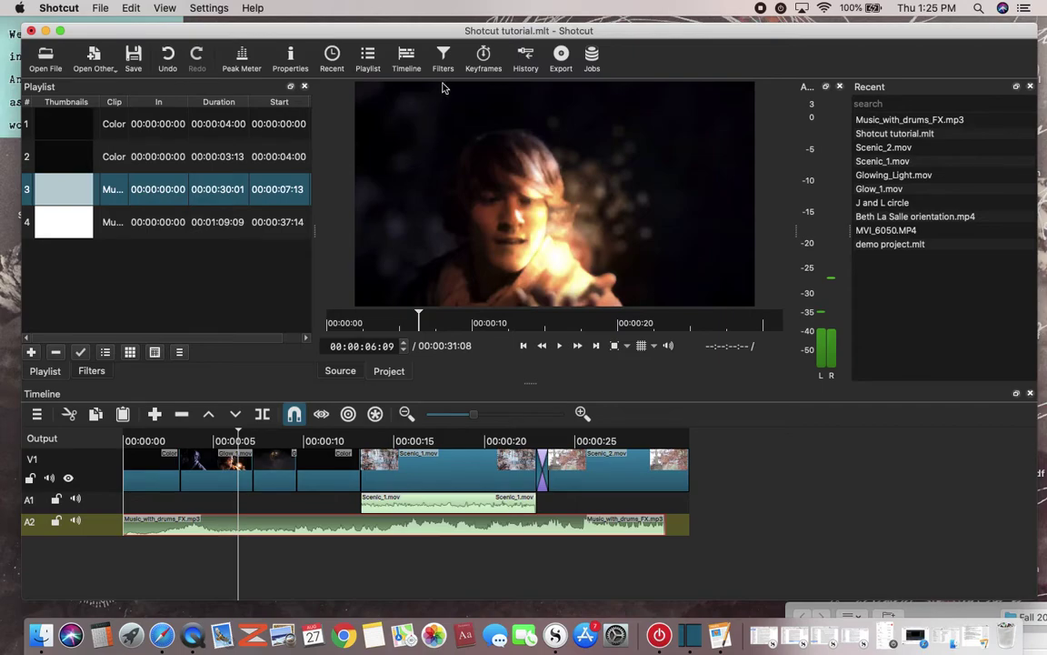
click(442, 58)
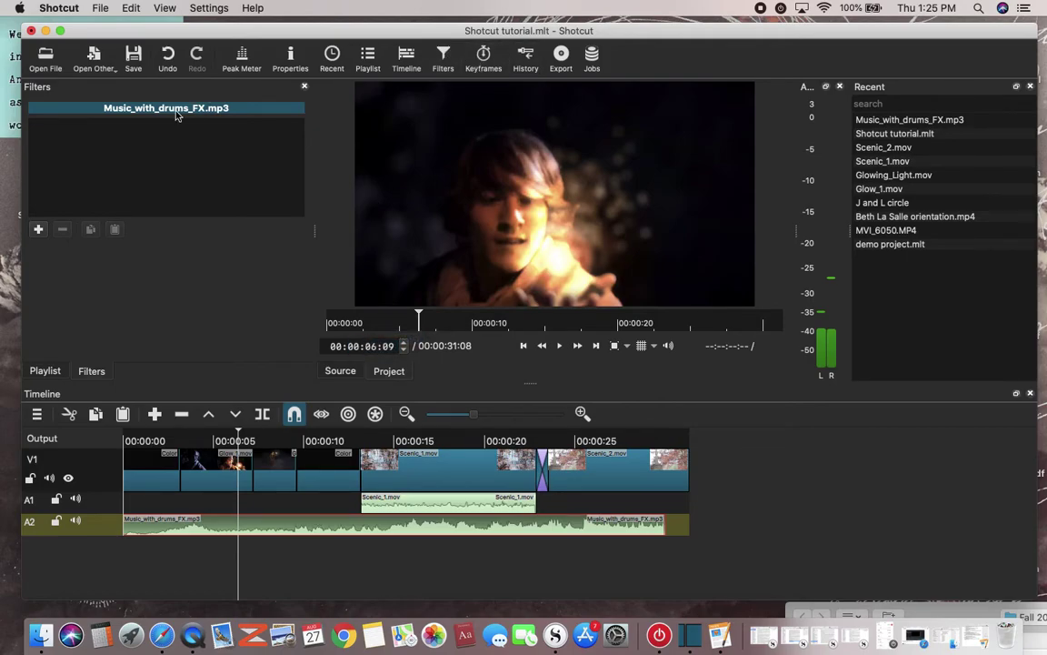
click(38, 230)
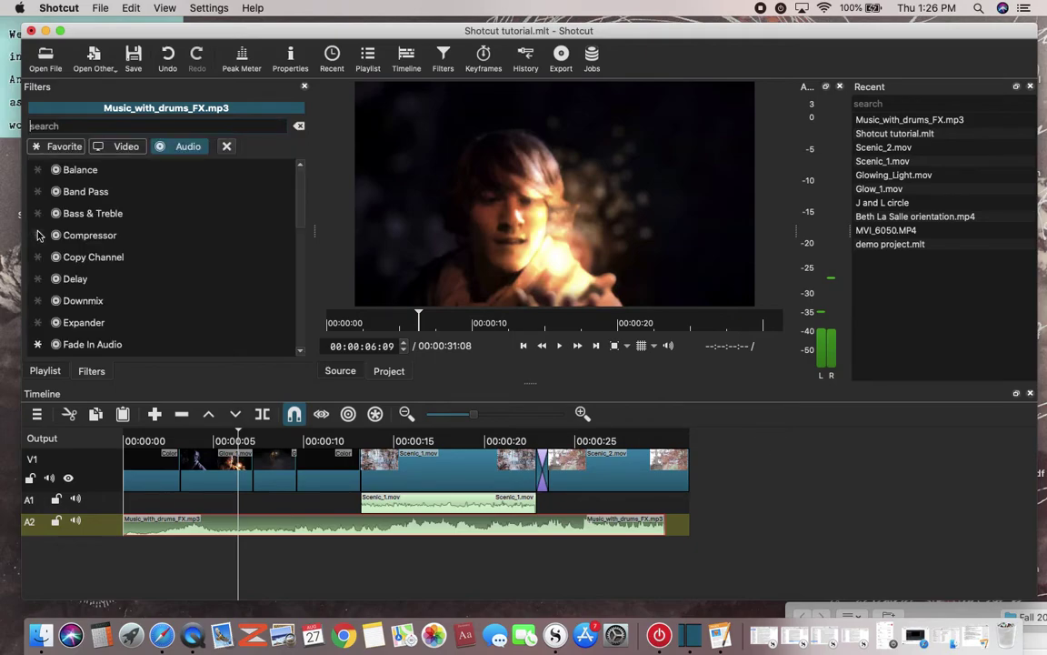
scroll(128, 206, down, 5)
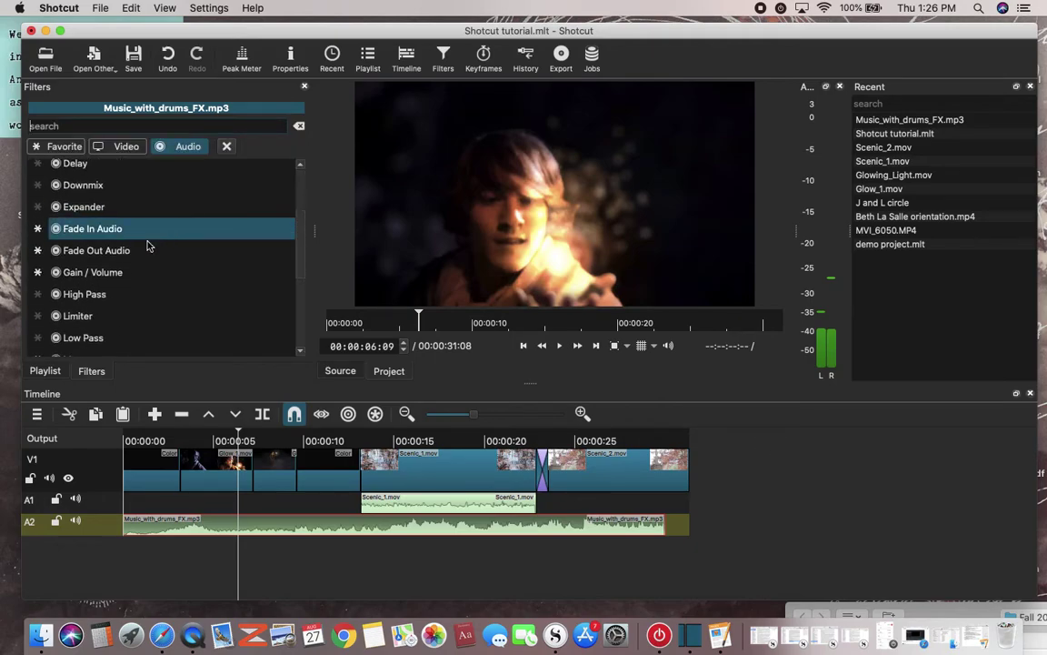
click(139, 273)
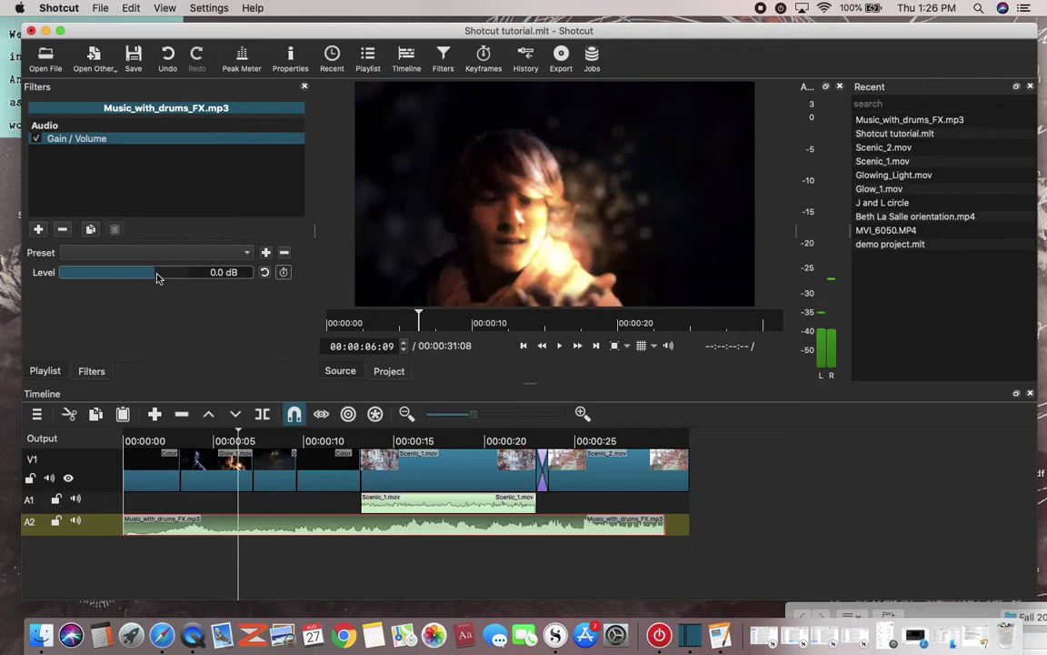
drag(154, 276, 163, 277)
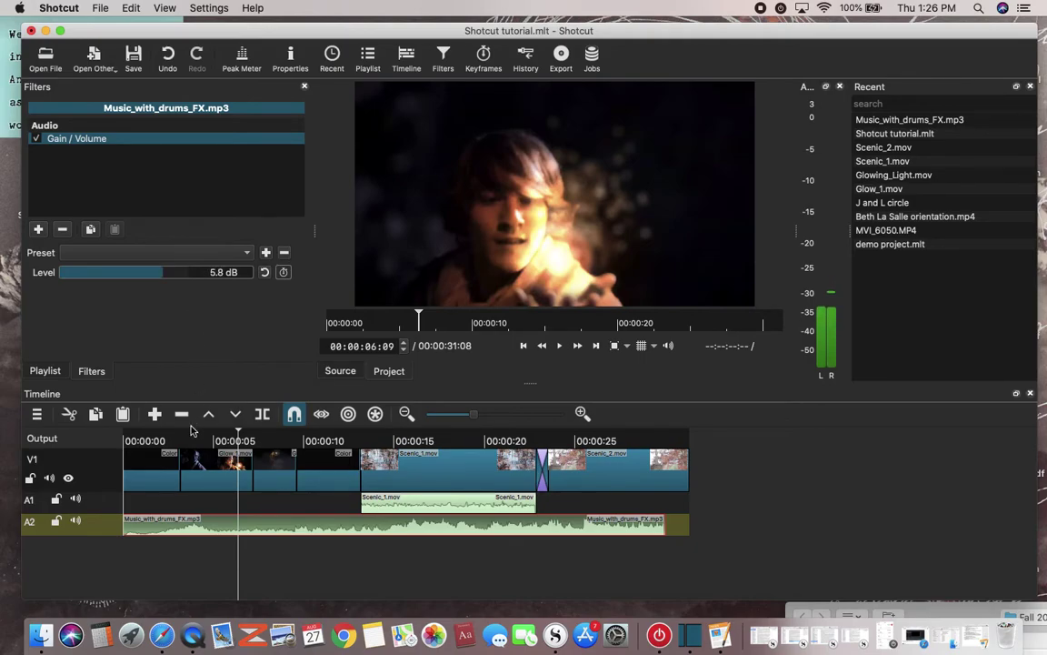
click(370, 441)
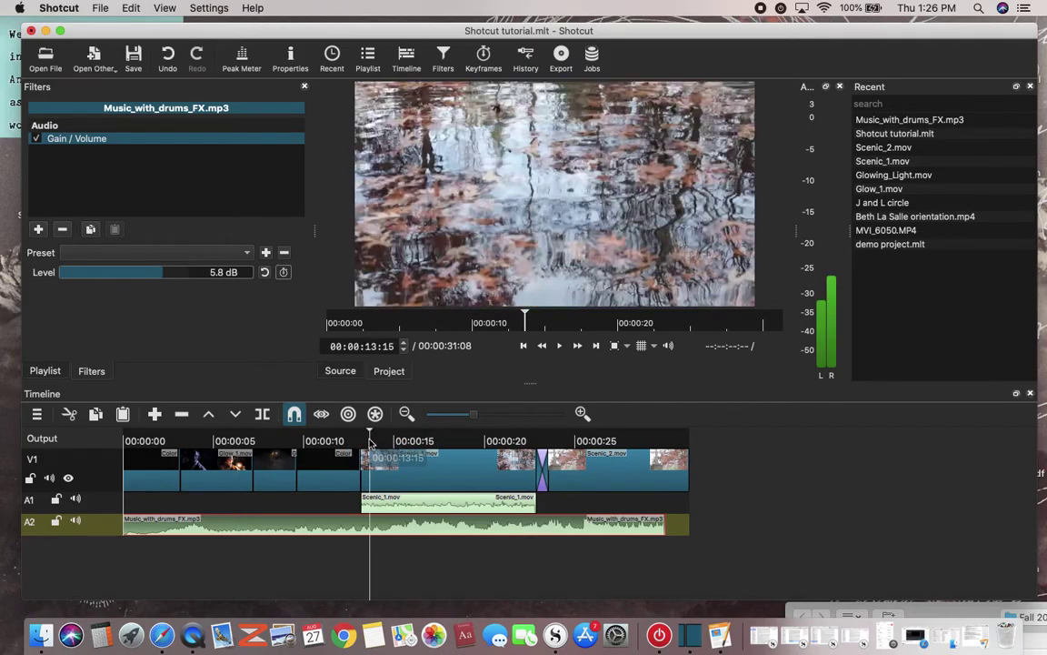
key(space)
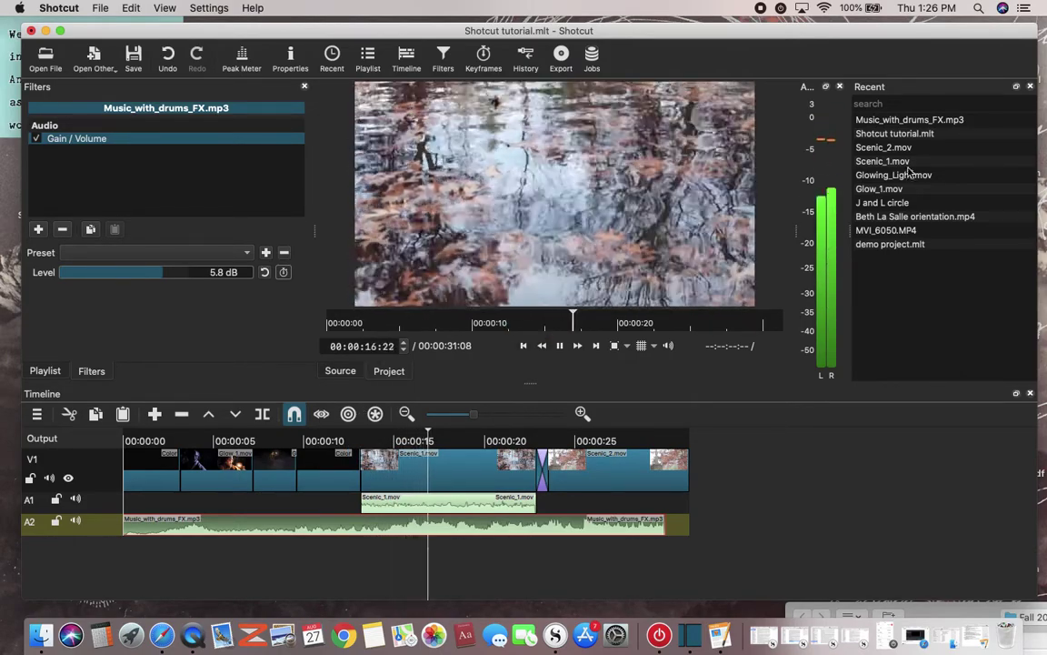
key(space)
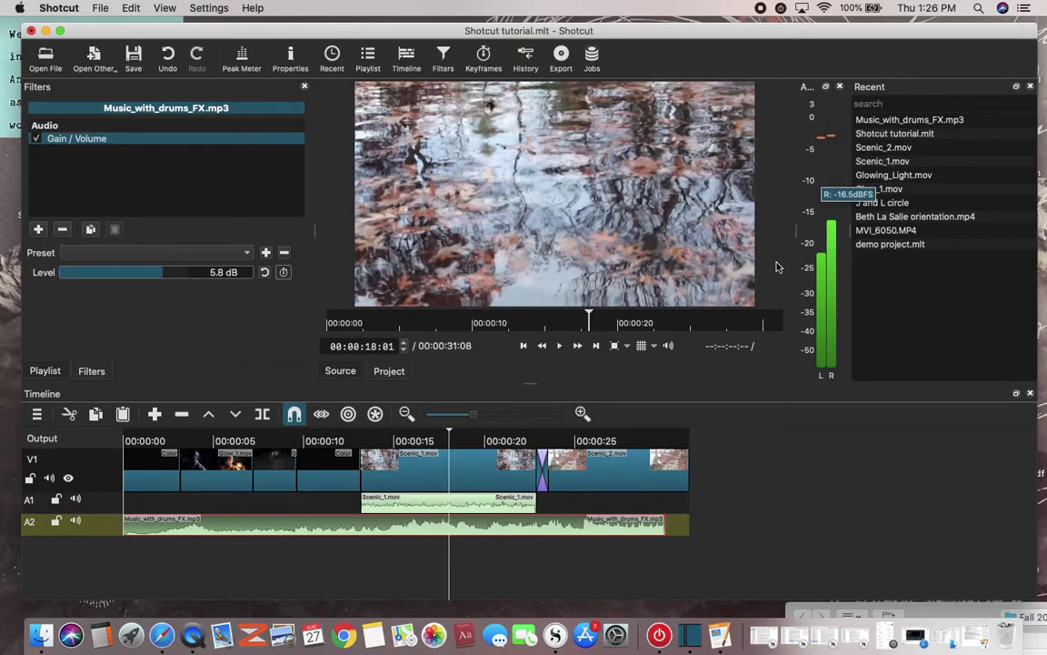
key(space)
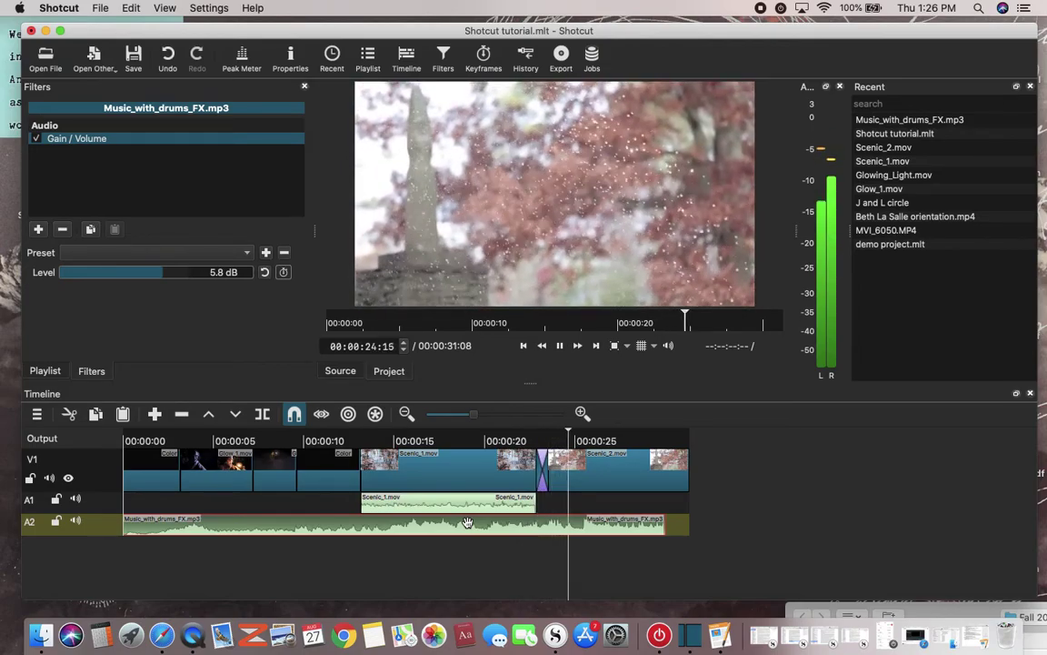
key(space)
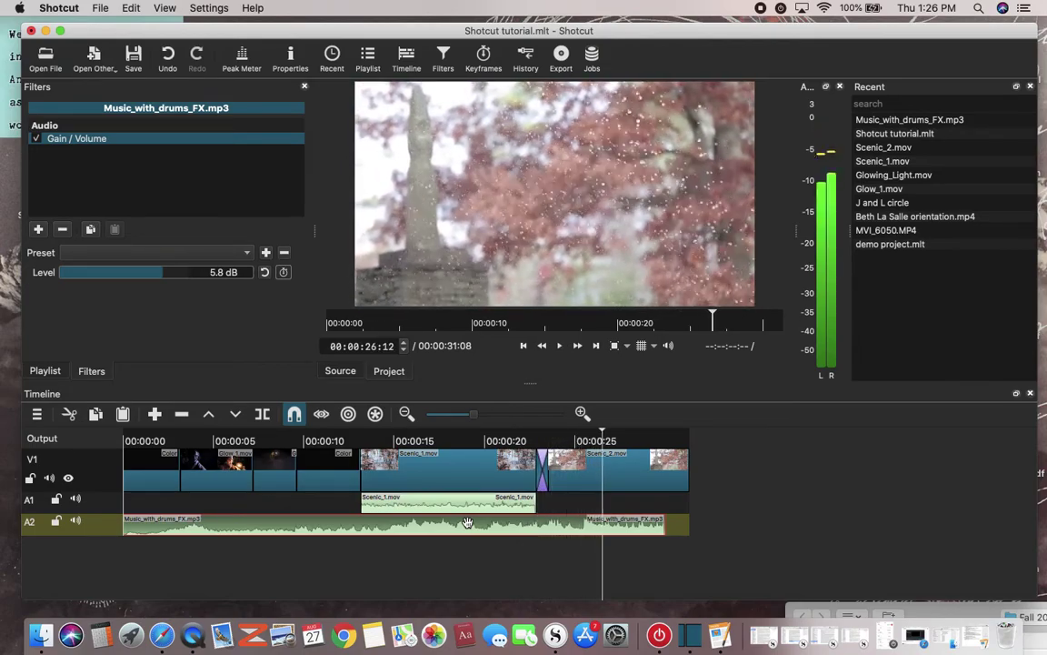
click(320, 582)
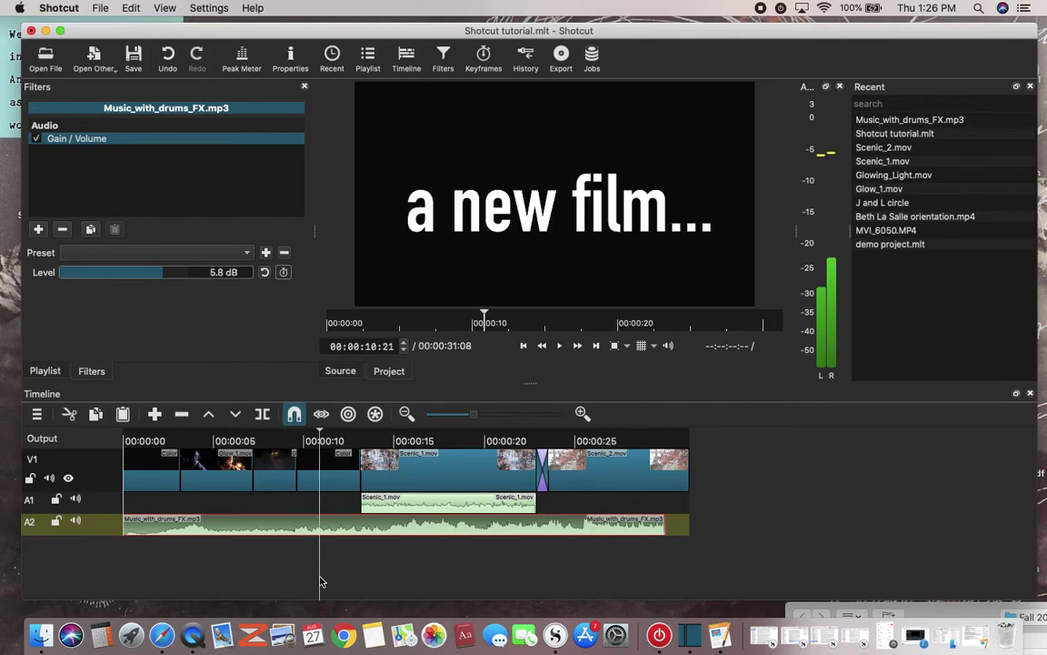
click(310, 571)
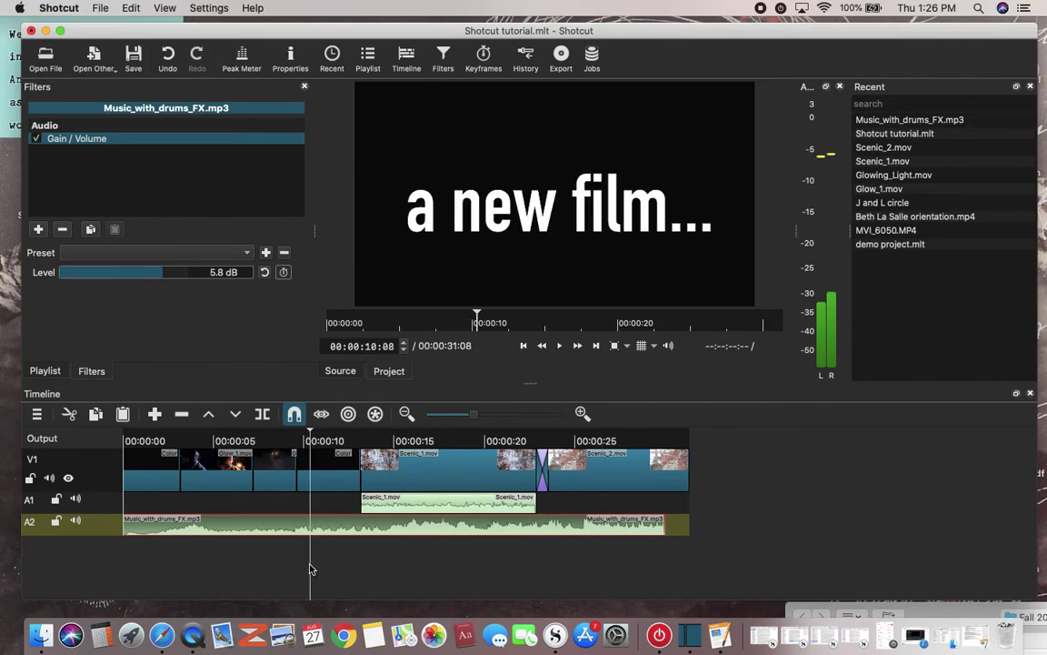
click(395, 549)
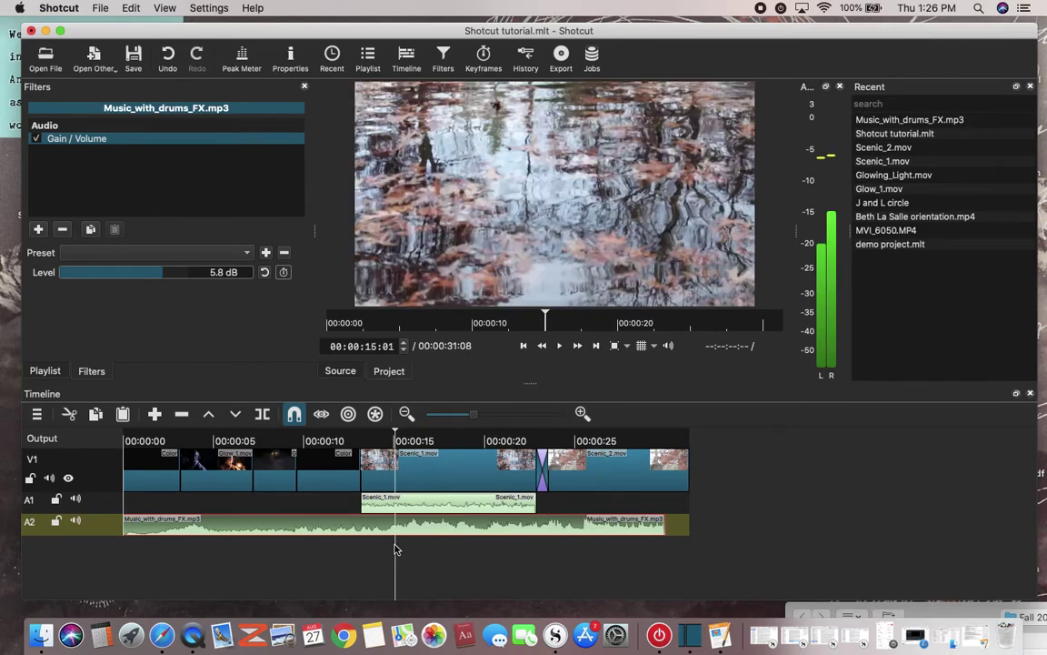